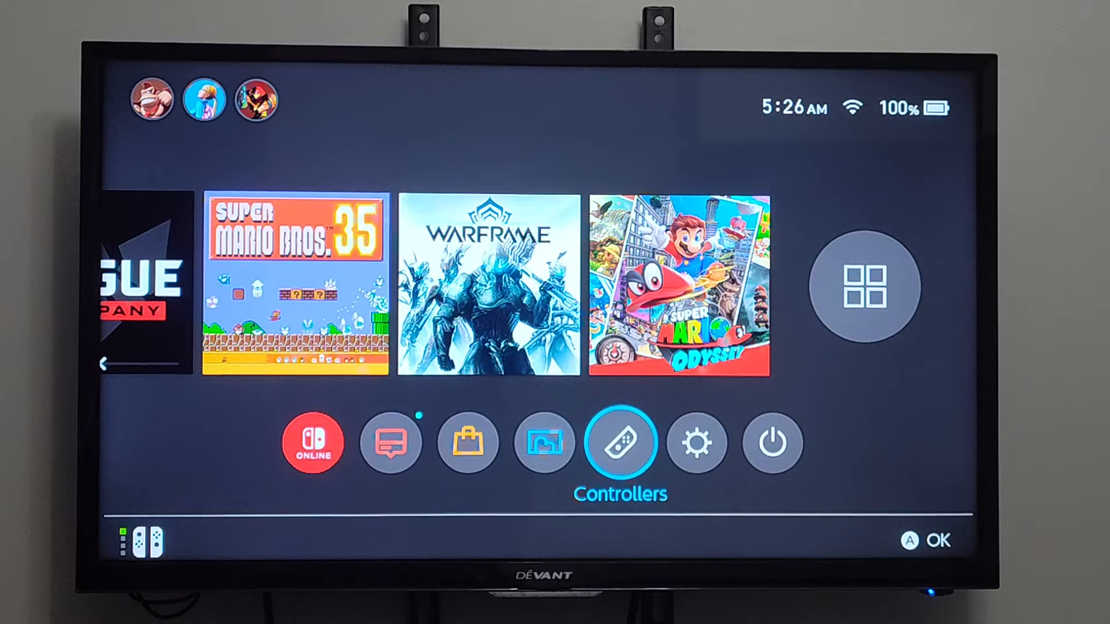
# Go from the Home menu into System Settings, then into Internet and its Internet Settings network list
pyautogui.press('Right')
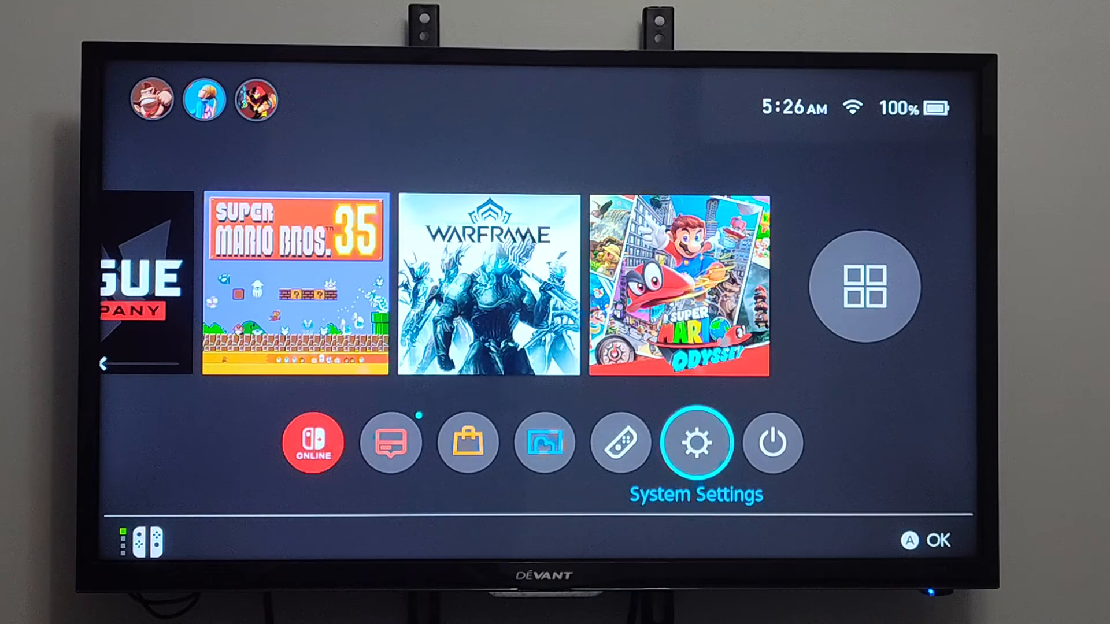
pyautogui.press('Return')
pyautogui.press('Down')
pyautogui.press('Down')
pyautogui.press('Down')
pyautogui.press('Down')
pyautogui.press('Down')
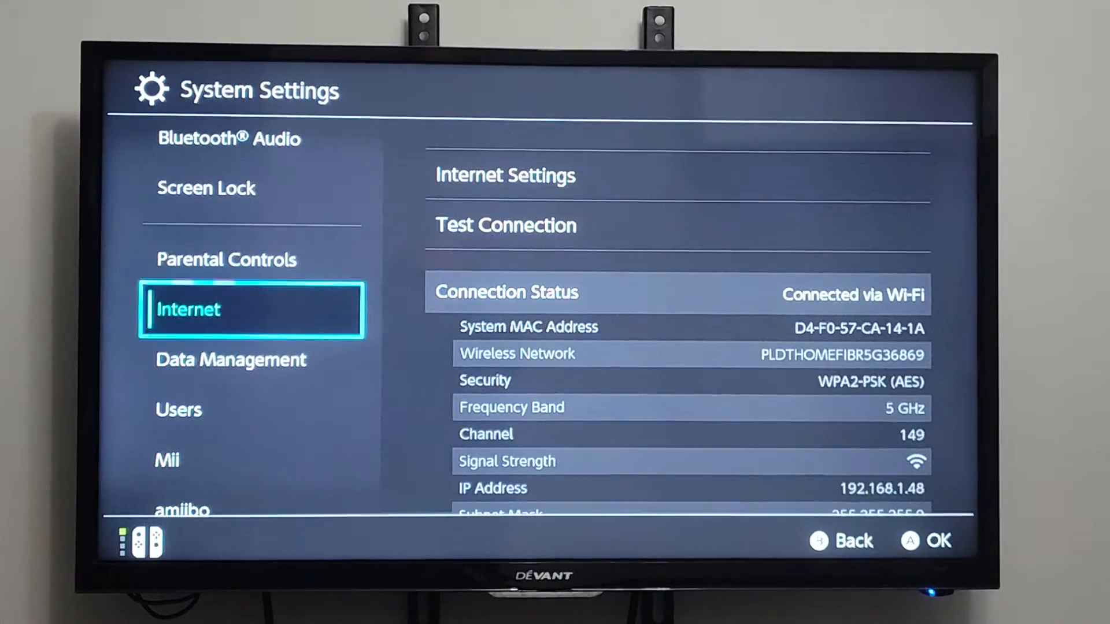
pyautogui.press('Return')
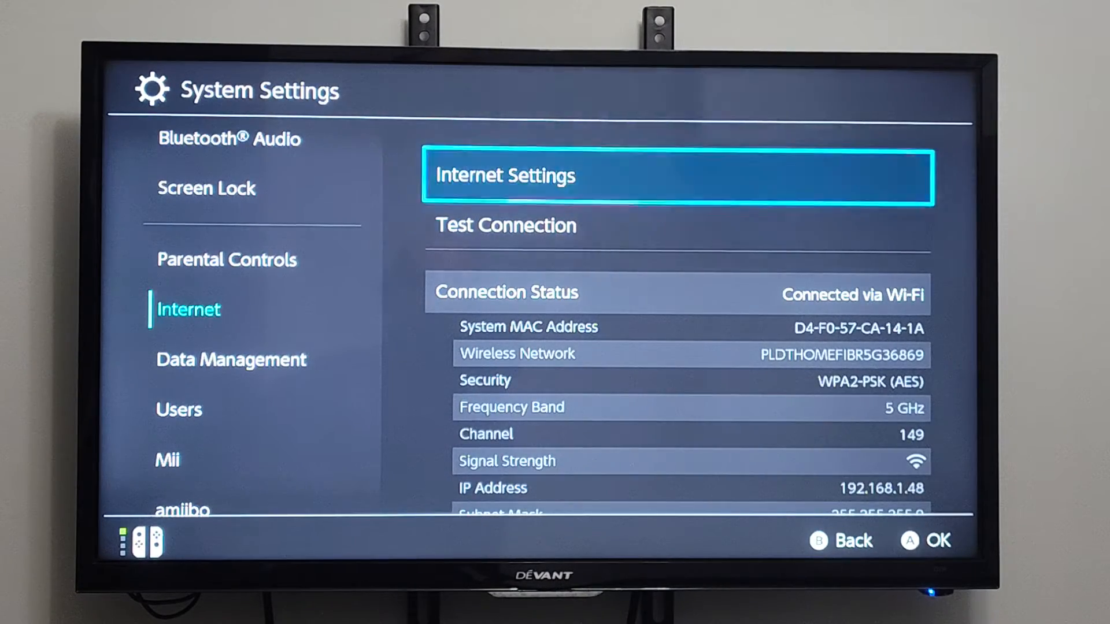
pyautogui.press('Return')
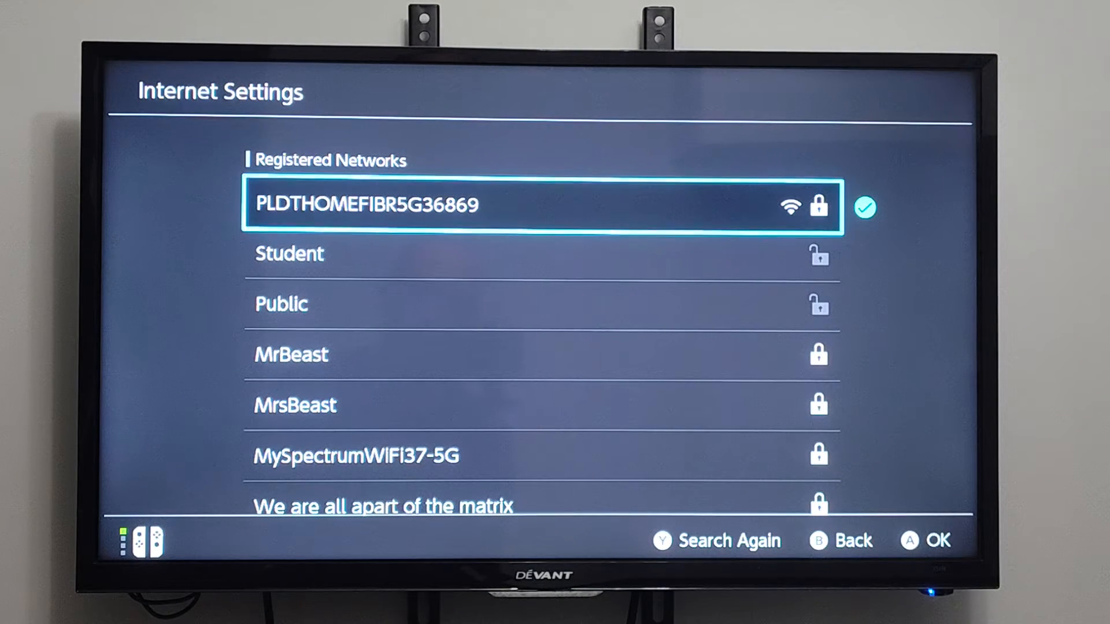
# Enter Change Settings for the registered PLDTHOMEFIBR5G36869 network
pyautogui.press('Return')
pyautogui.press('Down')
pyautogui.press('Return')
pyautogui.press('Down')
# Switch DNS Settings to Manual and begin editing the Primary DNS
pyautogui.press('Down')
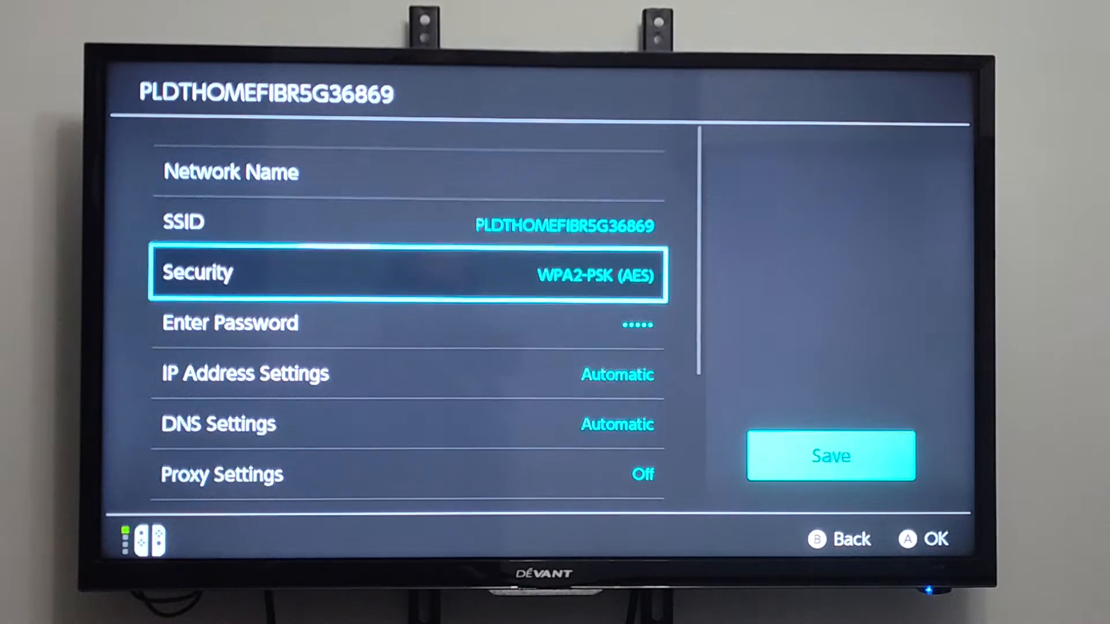
pyautogui.press('Down')
pyautogui.press('Down')
pyautogui.press('Down')
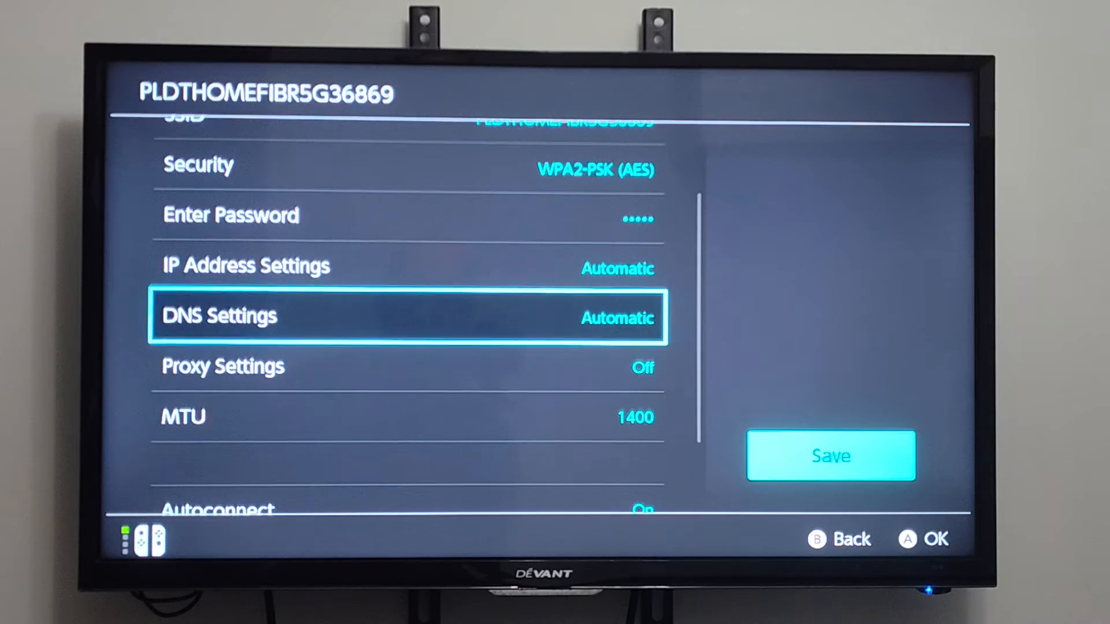
pyautogui.press('Return')
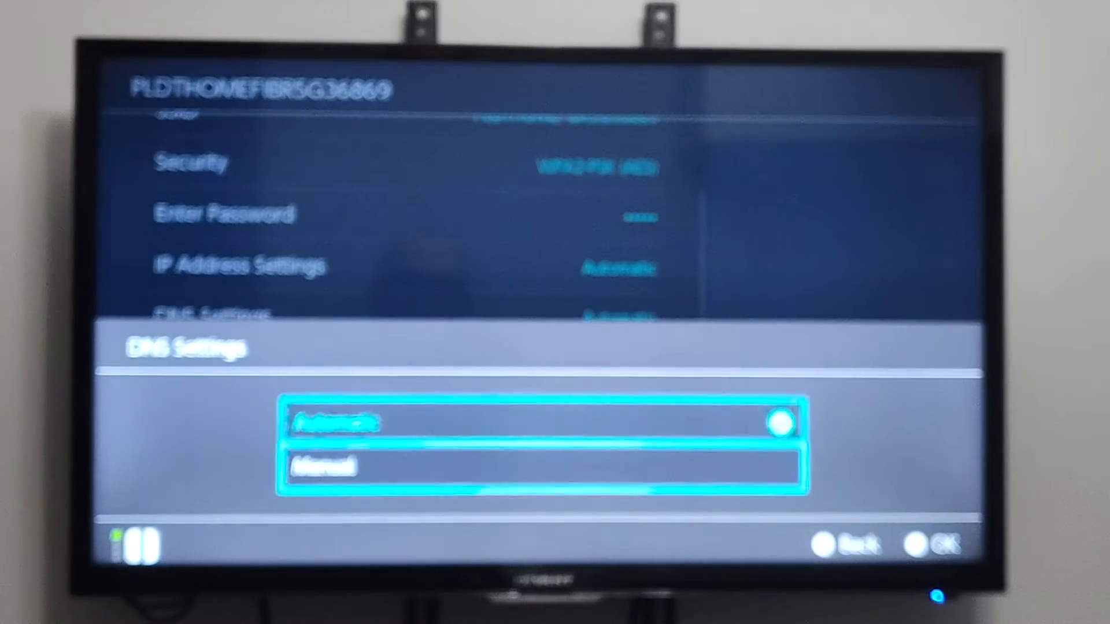
pyautogui.press('Down')
pyautogui.press('Return')
pyautogui.press('Down')
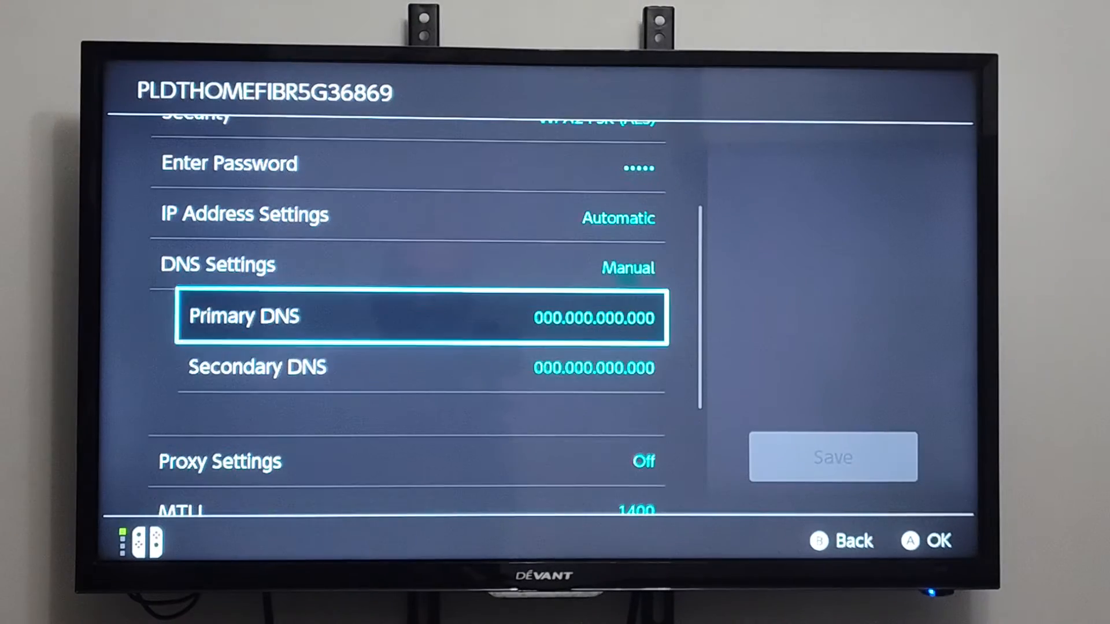
pyautogui.press('Return')
# Clear the old zeros and enter the first half of the primary DNS, 8.8
pyautogui.press('Down')
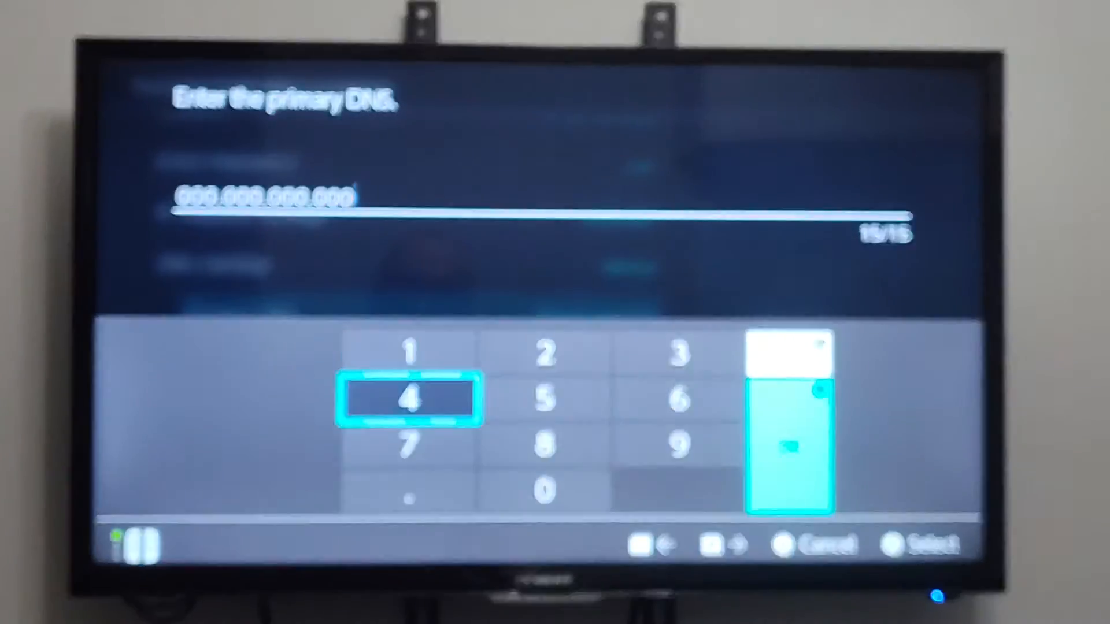
pyautogui.press('Down')
pyautogui.press('Right')
pyautogui.press('Up')
pyautogui.press('Right')
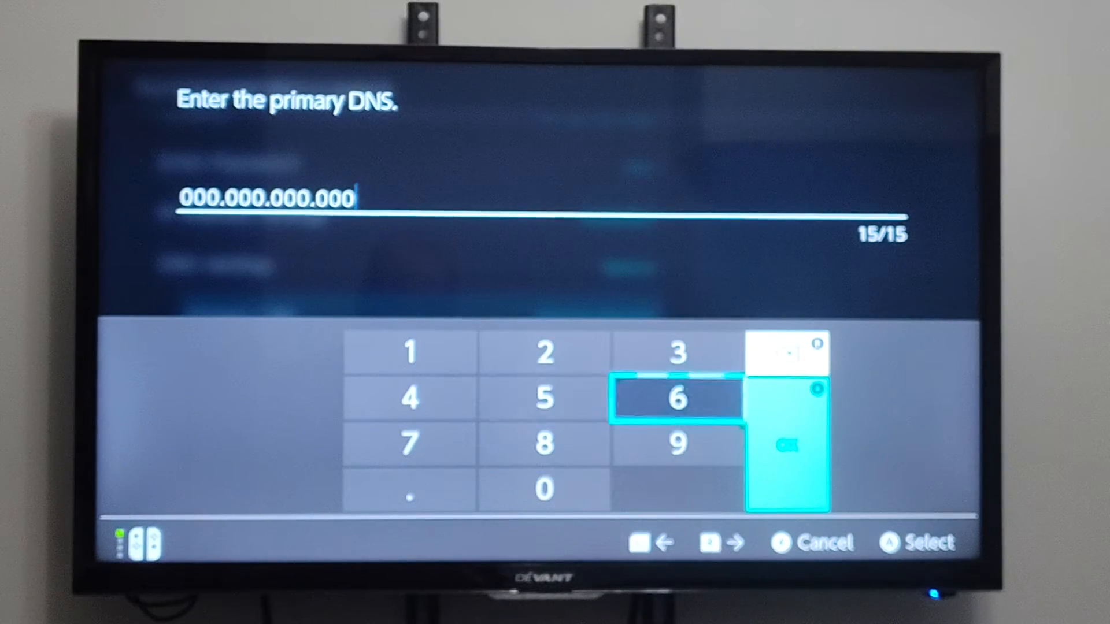
pyautogui.press('BackSpace')
pyautogui.press('BackSpace')
pyautogui.press('BackSpace')
pyautogui.press('BackSpace')
pyautogui.press('BackSpace')
pyautogui.press('BackSpace')
pyautogui.press('BackSpace')
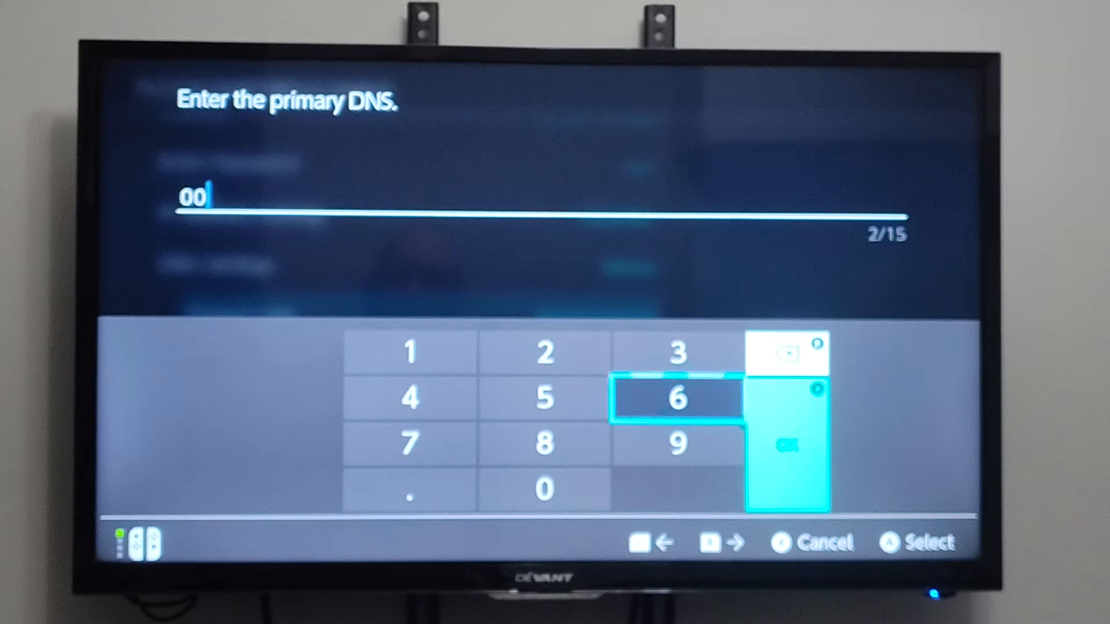
pyautogui.press('BackSpace')
pyautogui.press('BackSpace')
pyautogui.press('BackSpace')
pyautogui.press('Down')
pyautogui.press('Left')
pyautogui.press('Return')
pyautogui.press('Down')
pyautogui.press('Left')
pyautogui.press('Return')
pyautogui.press('Up')
pyautogui.press('Up')
pyautogui.press('Right')
pyautogui.press('Down')
pyautogui.press('Return')
# Complete the primary DNS as 8.8.8.8 and confirm it with OK
pyautogui.press('Down')
pyautogui.press('Left')
pyautogui.press('Return')
pyautogui.press('Up')
pyautogui.press('Right')
pyautogui.press('Return')
pyautogui.press('Down')
pyautogui.press('Left')
pyautogui.press('Return')
pyautogui.press('Up')
pyautogui.press('Right')
pyautogui.press('Return')
pyautogui.press('Right')
pyautogui.press('Right')
pyautogui.press('Return')
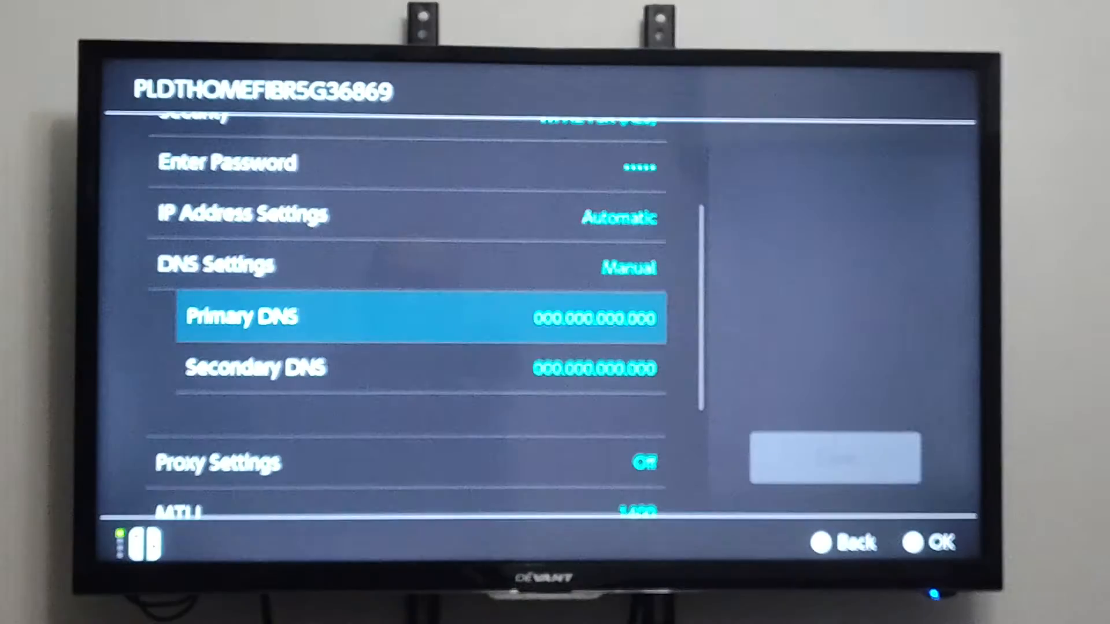
pyautogui.press('Down')
pyautogui.press('Up')
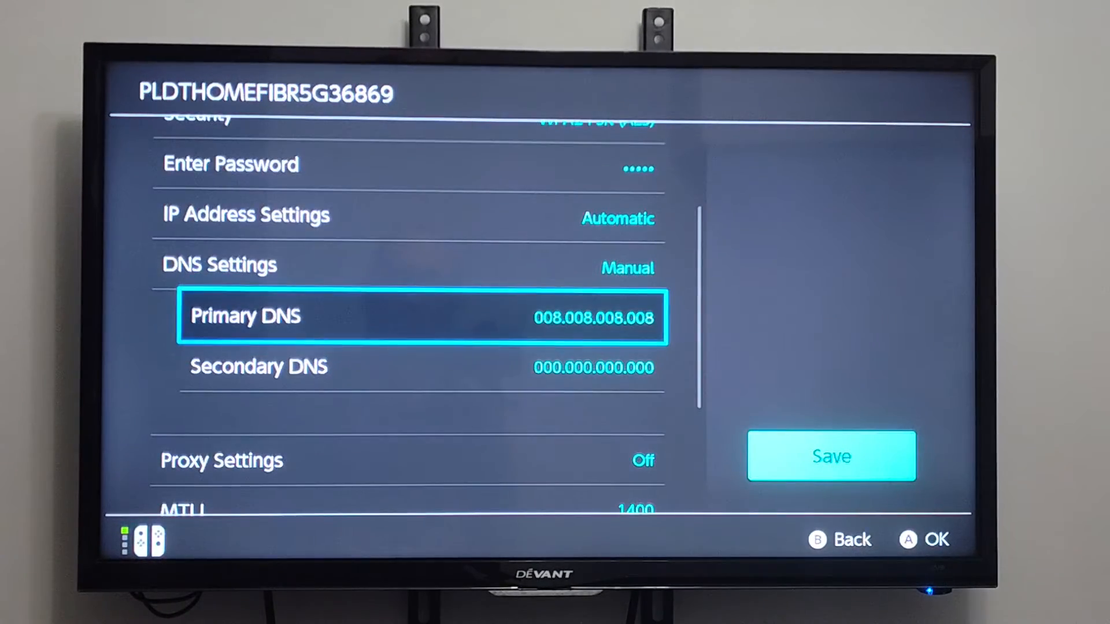
# Clear the Secondary DNS zeros and enter its first half, 8.8
pyautogui.press('Down')
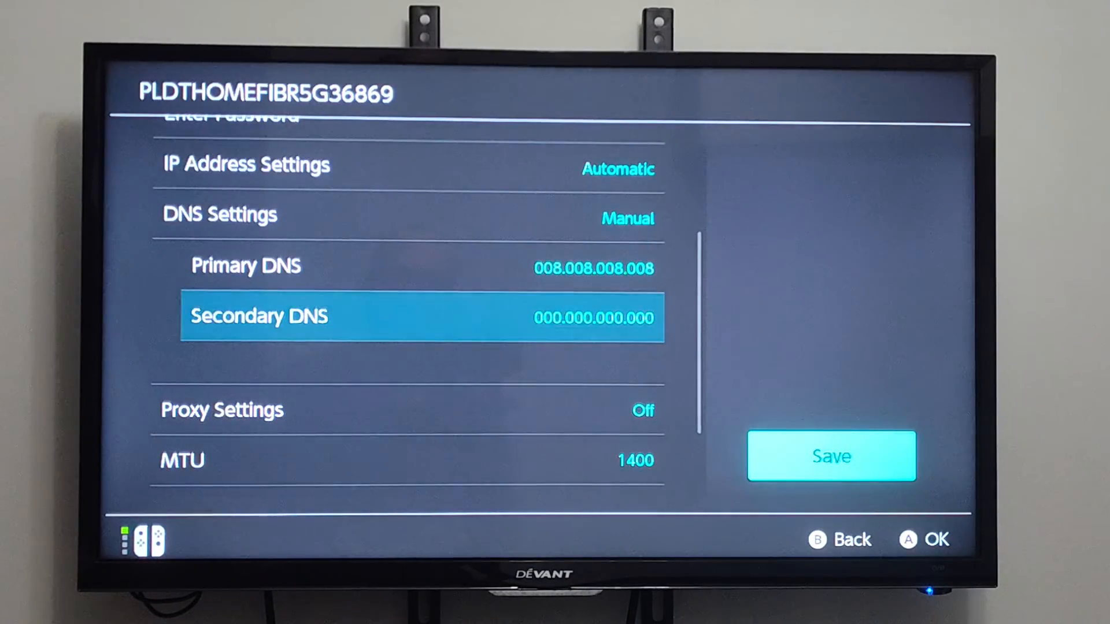
pyautogui.press('Return')
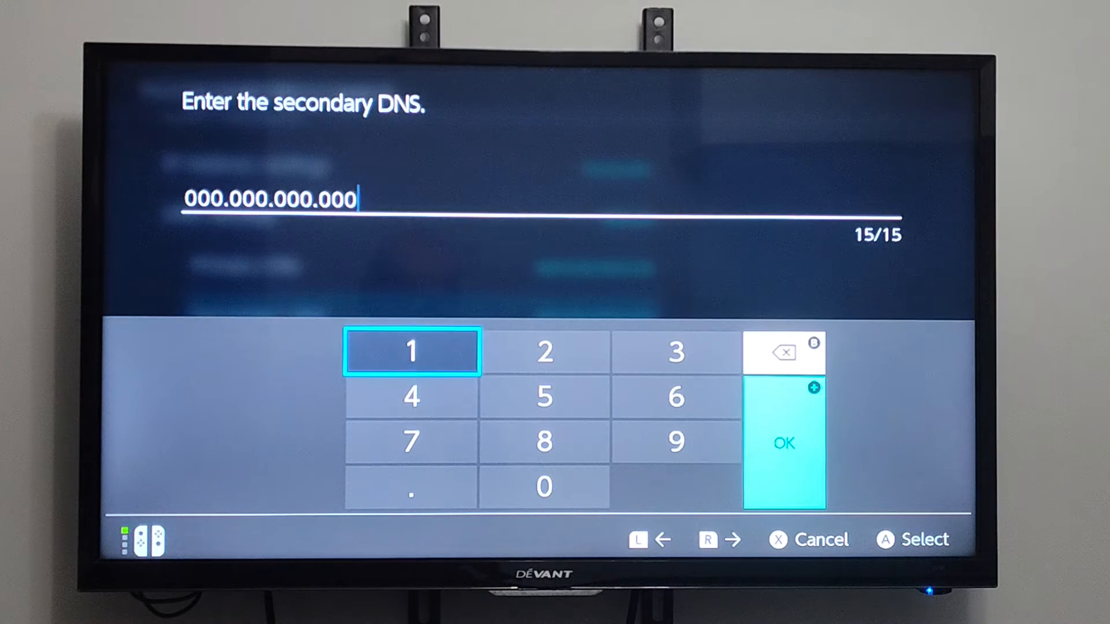
pyautogui.press('BackSpace')
pyautogui.press('BackSpace')
pyautogui.press('BackSpace')
pyautogui.press('BackSpace')
pyautogui.press('BackSpace')
pyautogui.press('BackSpace')
pyautogui.press('BackSpace')
pyautogui.press('BackSpace')
pyautogui.press('BackSpace')
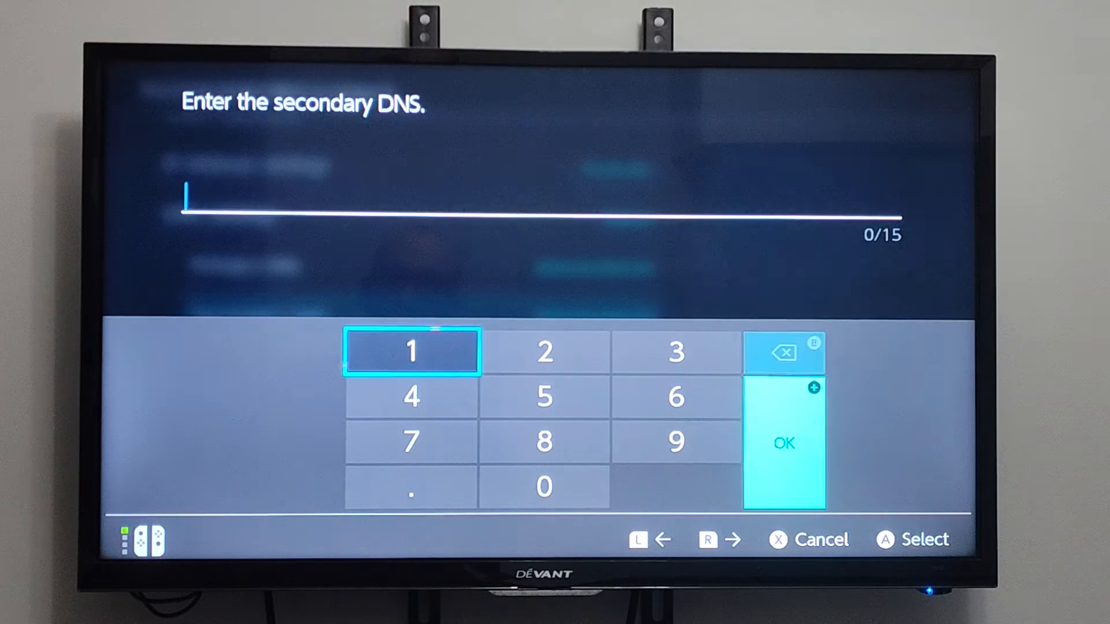
pyautogui.press('Right')
pyautogui.press('Down')
pyautogui.press('Down')
pyautogui.press('Return')
pyautogui.press('Down')
pyautogui.press('Left')
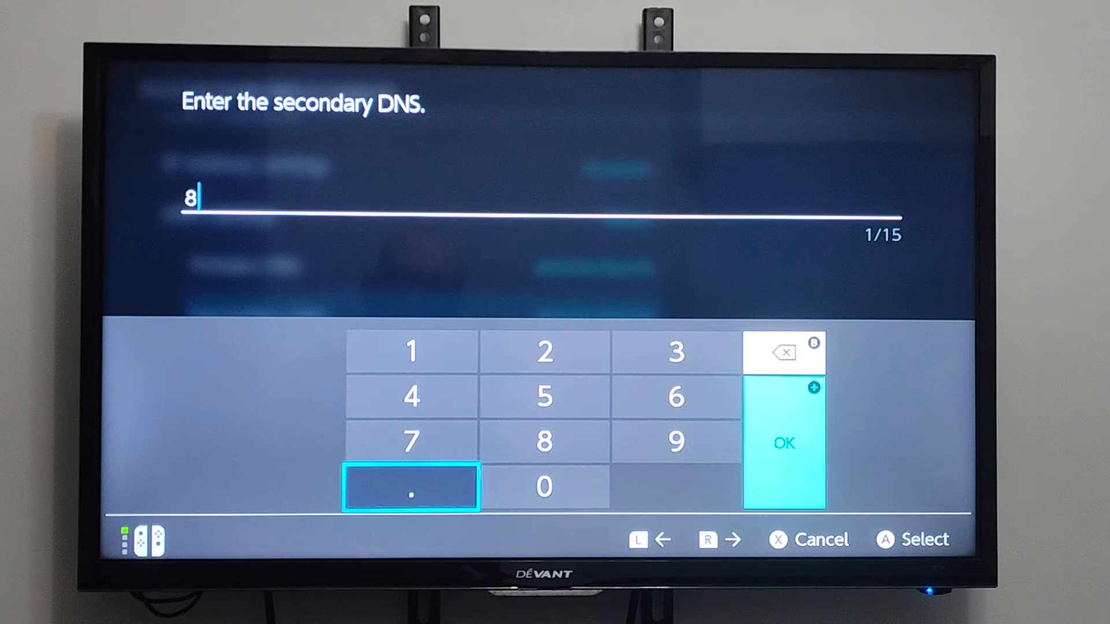
pyautogui.press('Return')
pyautogui.press('Up')
pyautogui.press('Right')
pyautogui.press('Return')
# Complete the secondary DNS as 8.8.4.4 and confirm it with OK
pyautogui.press('Down')
pyautogui.press('Left')
pyautogui.press('Return')
pyautogui.press('Up')
pyautogui.press('Up')
pyautogui.press('Return')
pyautogui.press('Down')
pyautogui.press('Down')
pyautogui.press('Return')
pyautogui.press('Up')
pyautogui.press('Up')
pyautogui.press('Return')
pyautogui.press('Right')
pyautogui.press('Right')
pyautogui.press('Right')
pyautogui.press('Return')
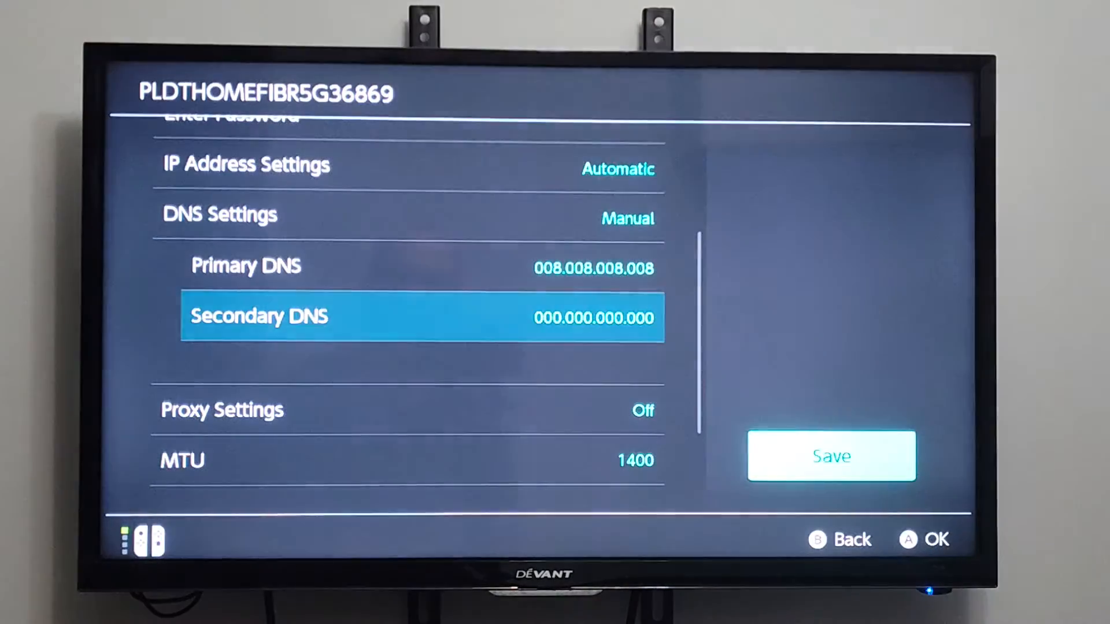
pyautogui.press('Down')
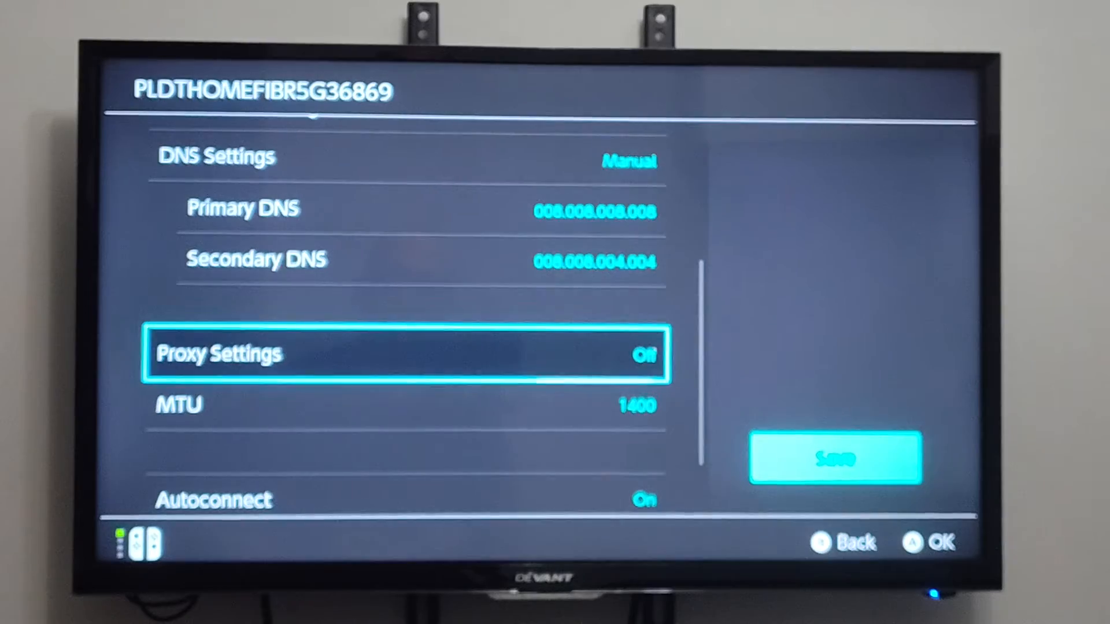
# Save the network settings, acknowledge the confirmation and back out to the Internet screen
pyautogui.press('Right')
pyautogui.press('Return')
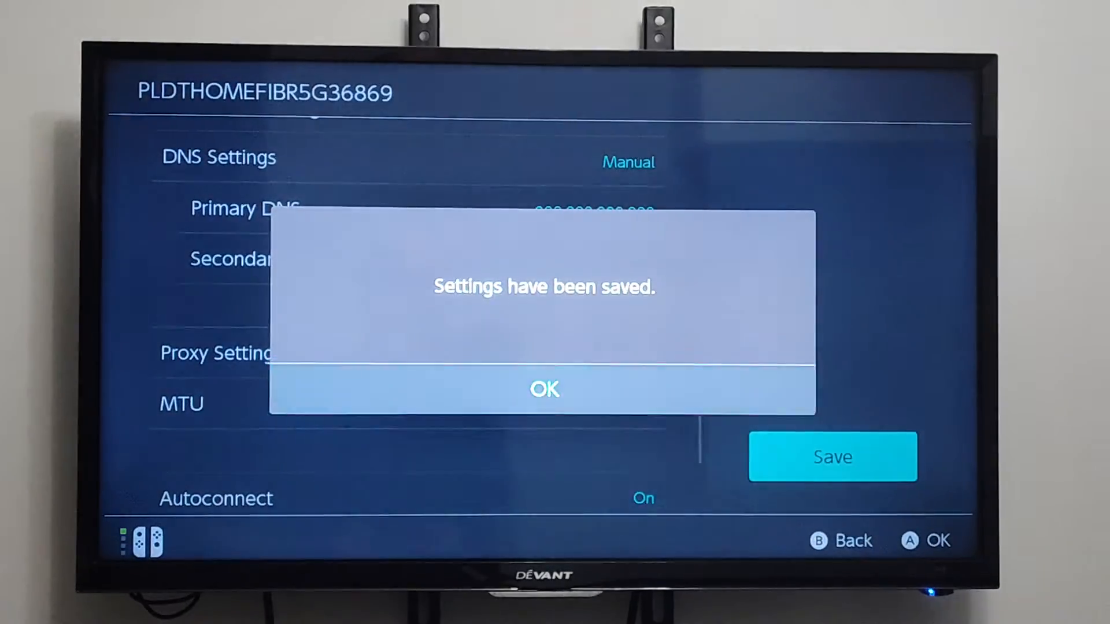
pyautogui.press('Return')
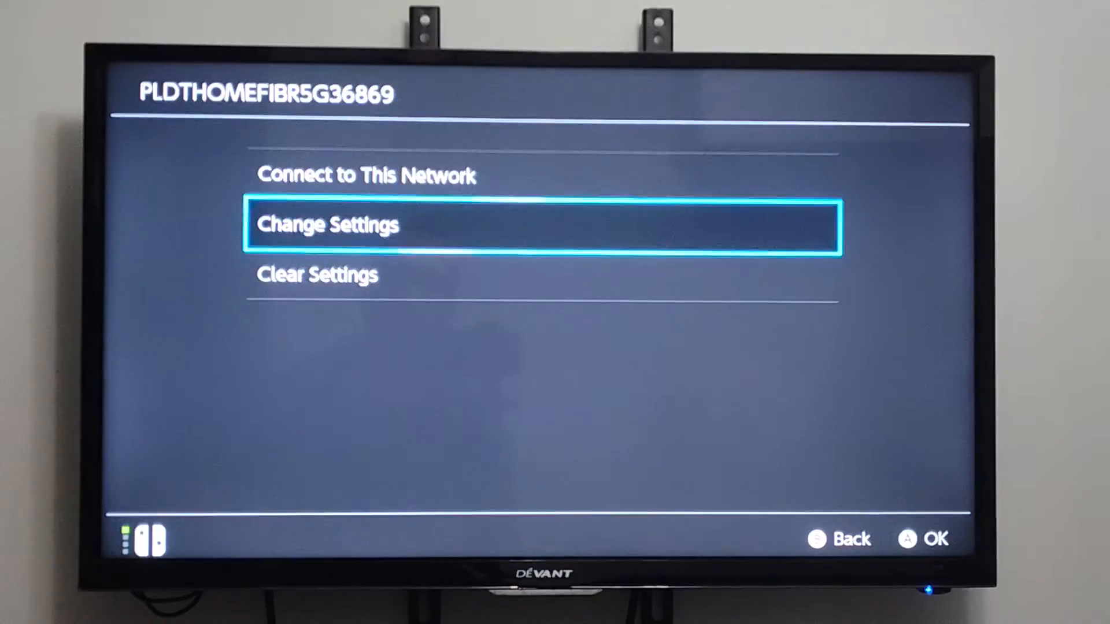
pyautogui.press('Escape')
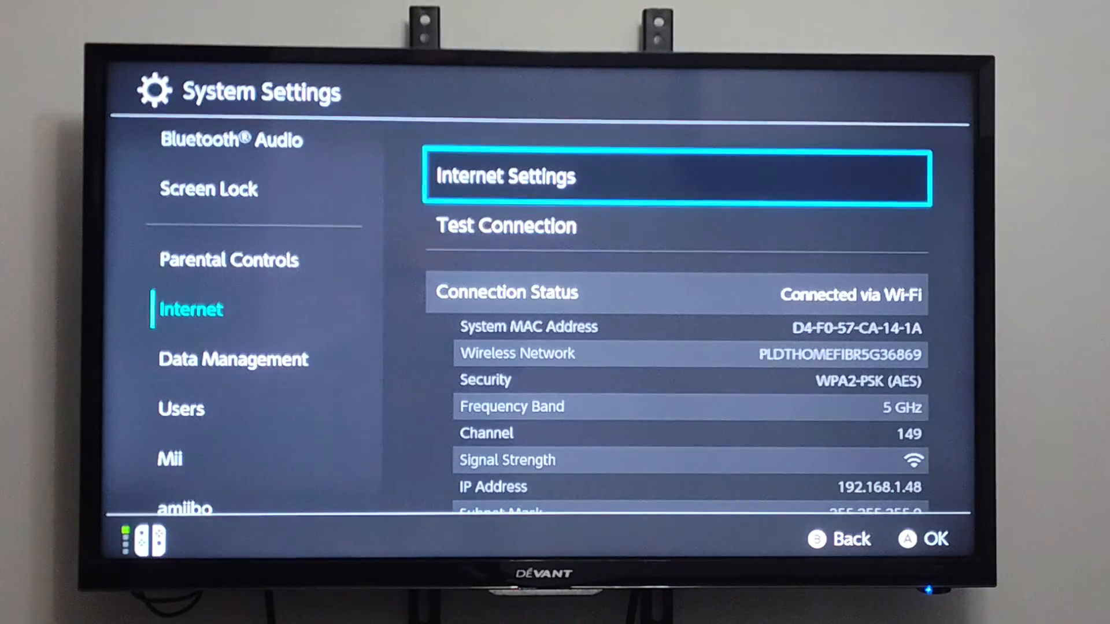
pyautogui.press('Down')
# Run Test Connection on the home network
pyautogui.press('Return')
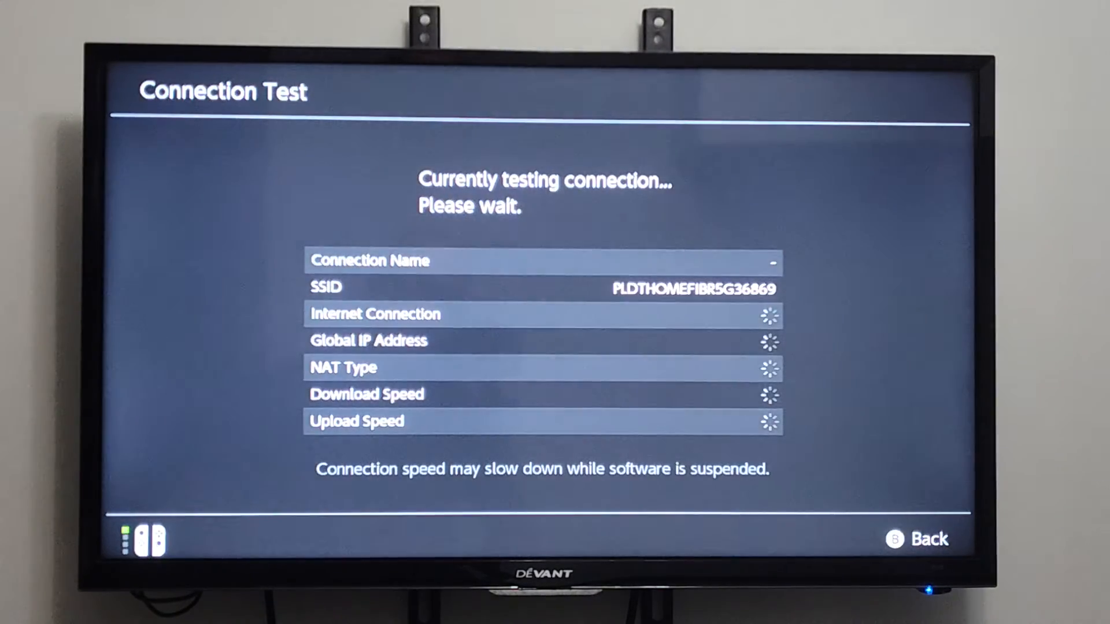